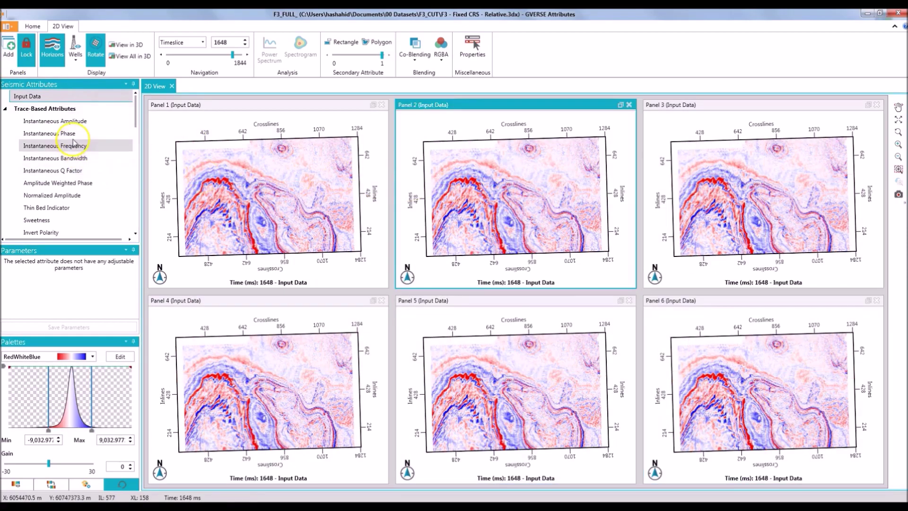
Step: Apply the Instantaneous Phase attribute to Panel 2 and the frequency-tuned Semblance attribute to Panel 3
left_click(49, 133)
scroll(122, 179, "down", 4)
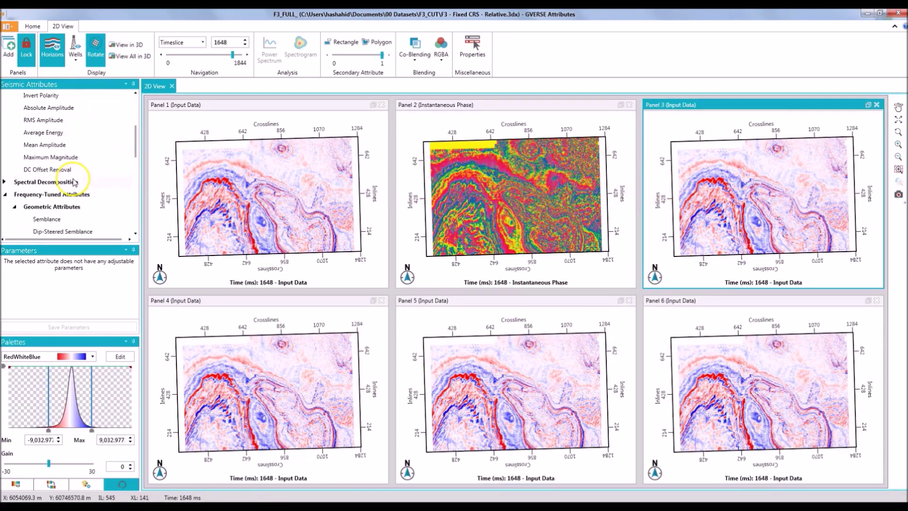
left_click(47, 219)
Step: Apply the frequency-tuned Enhanced Semblance attribute to Panel 4 and the tensor-based Coherence attribute to Panel 5
left_click(247, 349)
scroll(75, 180, "down", 5)
left_click(78, 212)
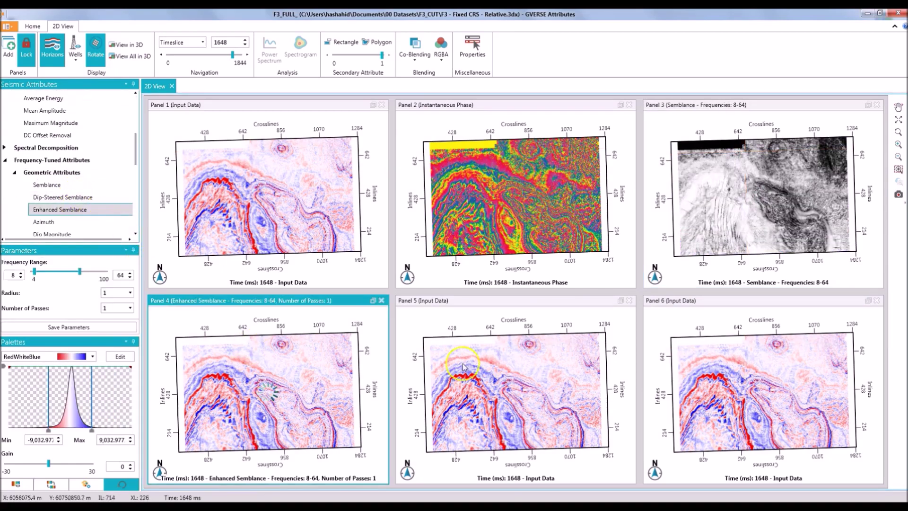
scroll(62, 198, "down", 5)
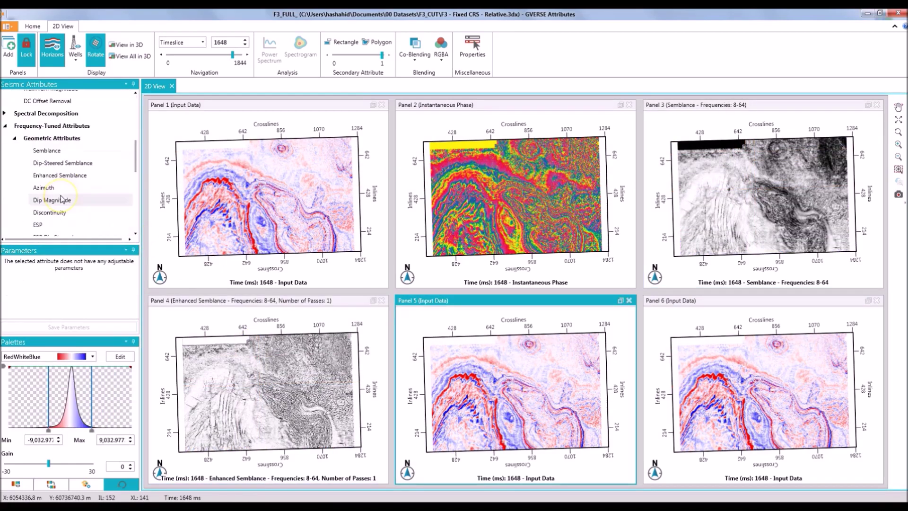
left_click(67, 185)
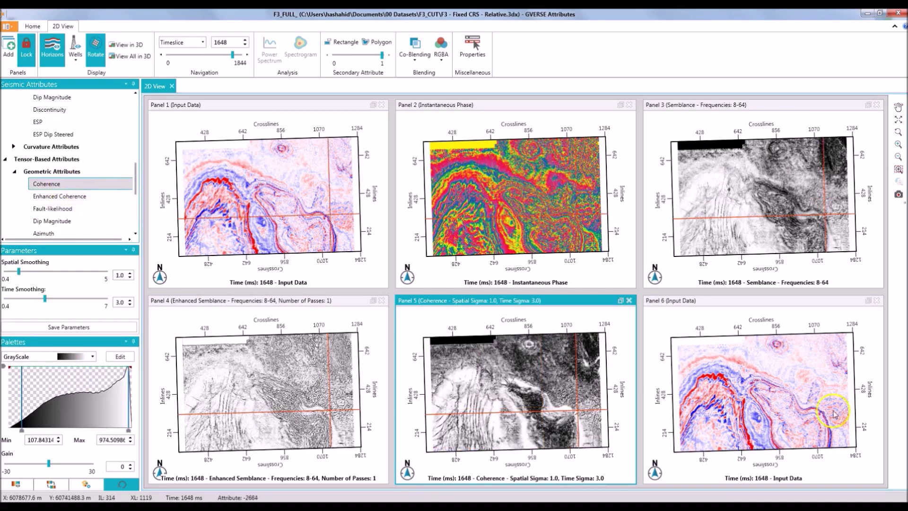
Step: Apply the tensor-based Maximum Curvature attribute to Panel 6
scroll(89, 210, "down", 5)
scroll(89, 210, "down", 3)
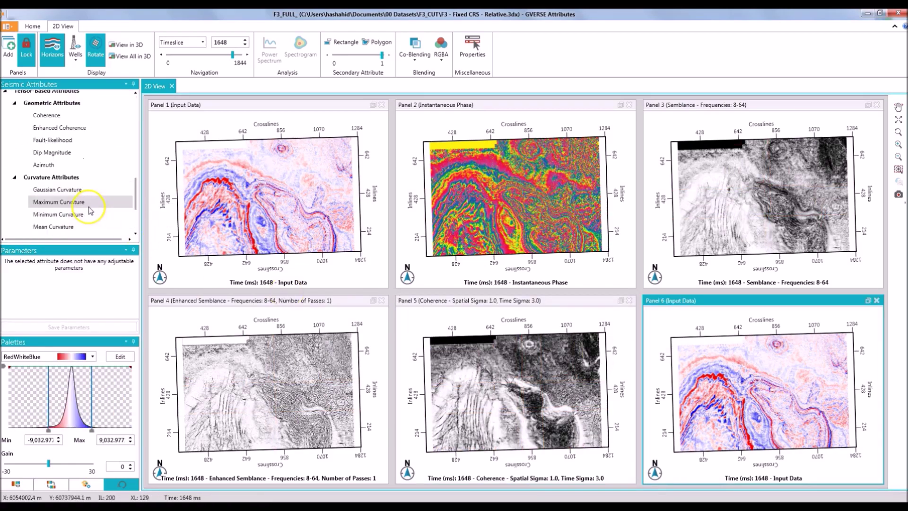
left_click(89, 204)
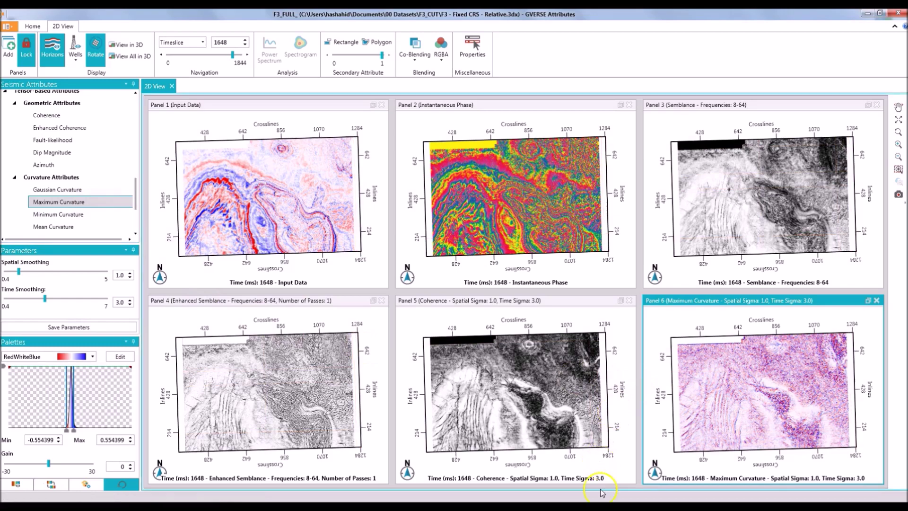
Step: Compare the fault patterns across the six attribute panels in close-up, around inlines 276 to 368 and crosslines 506 to 690
left_click(466, 224)
scroll(466, 224, "up", 7)
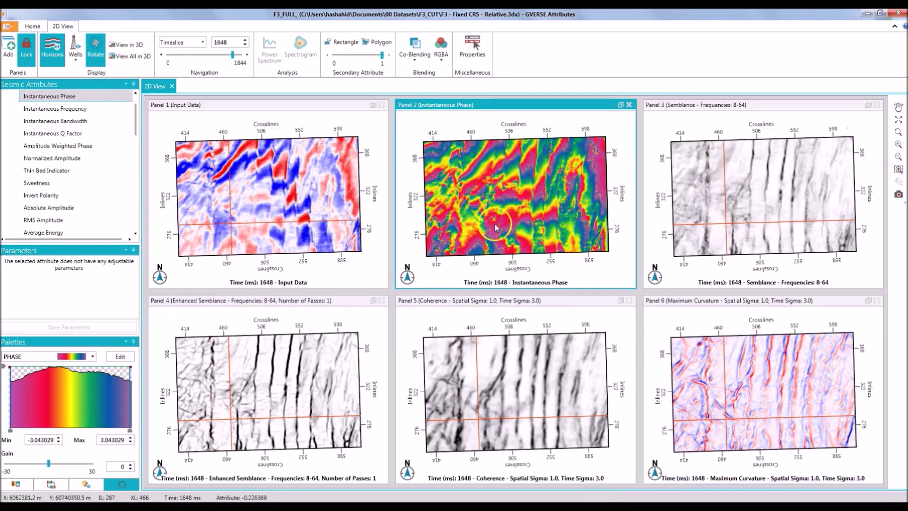
scroll(540, 217, "up", 3)
scroll(505, 218, "up", 3)
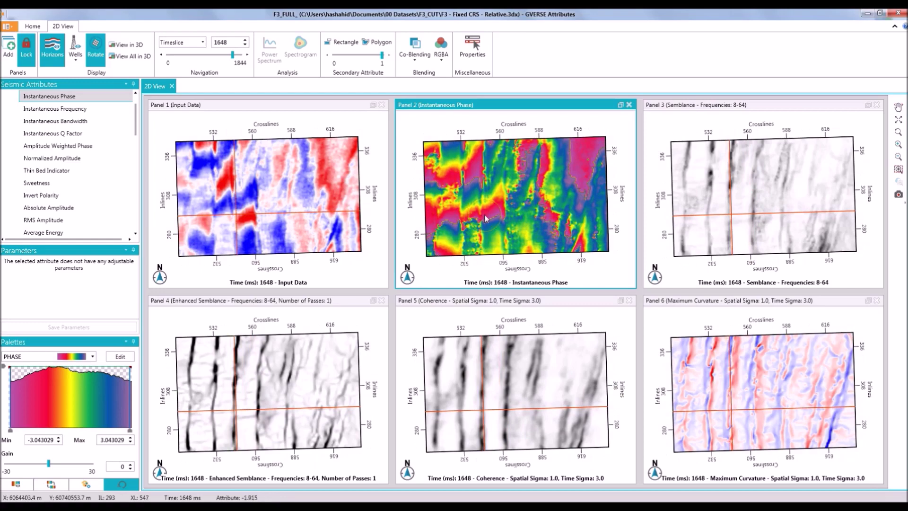
left_click(700, 219)
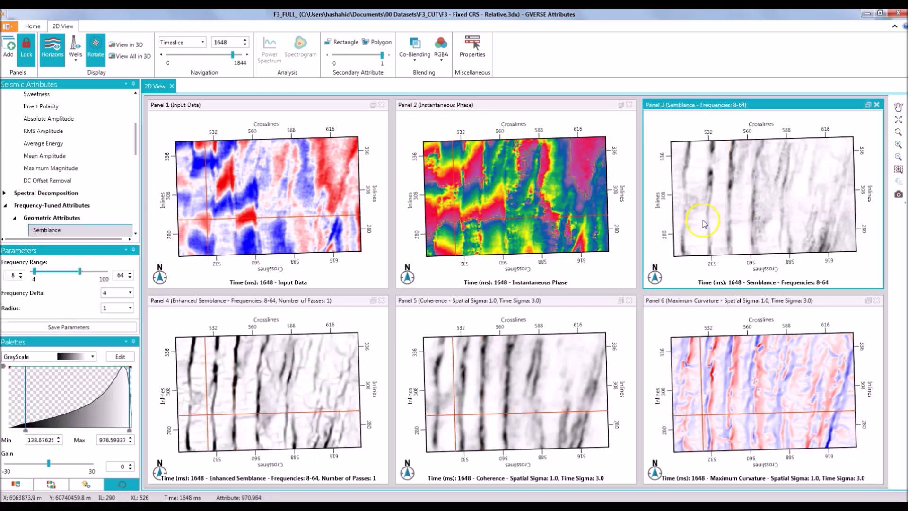
scroll(700, 220, "down", 6)
left_click(263, 345)
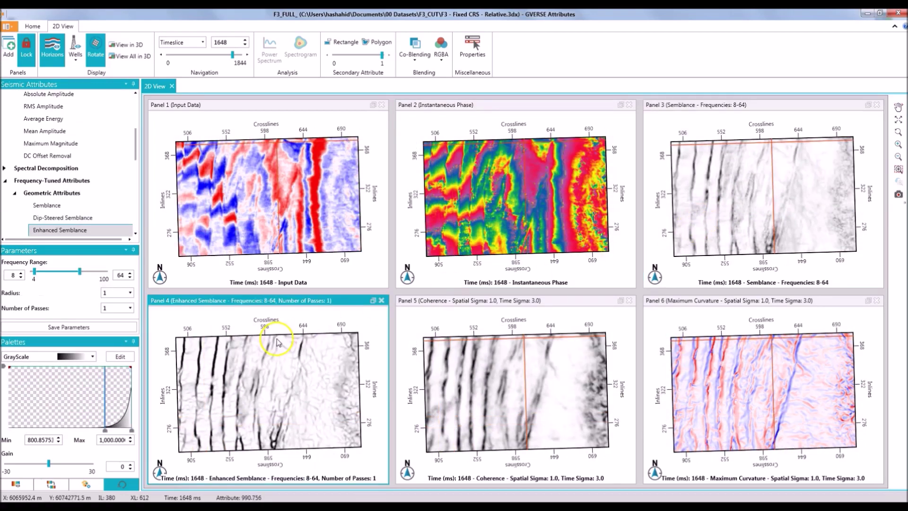
left_click(476, 361)
left_click(285, 362)
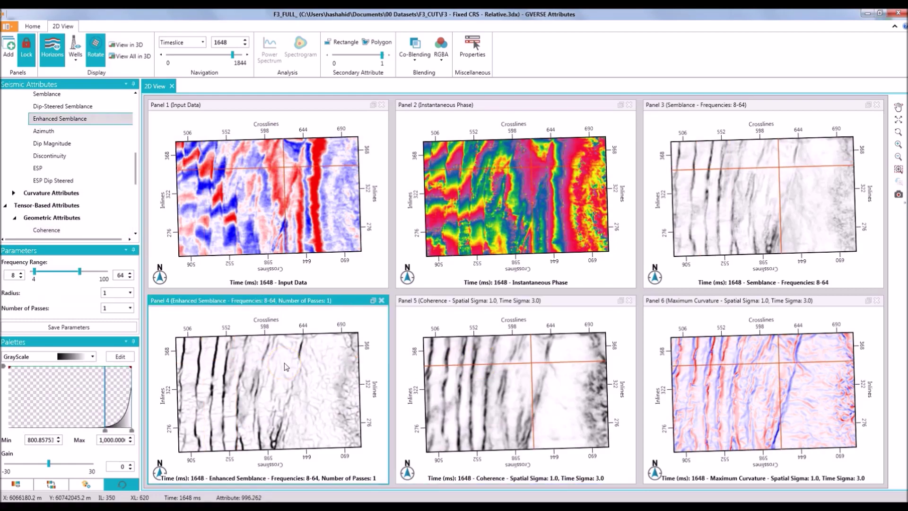
Step: Move all panels to timeslice 1748 ms and set the Enhanced Semblance radius in Panel 4 to 2
left_click(247, 55)
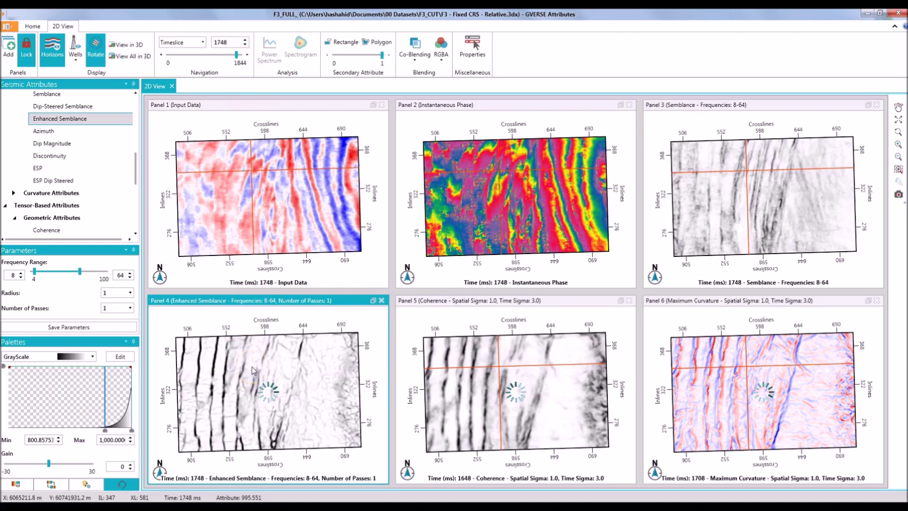
scroll(252, 368, "down", 3)
middle_click_drag(263, 369, 304, 366)
scroll(304, 366, "down", 1)
left_click(128, 293)
left_click(123, 312)
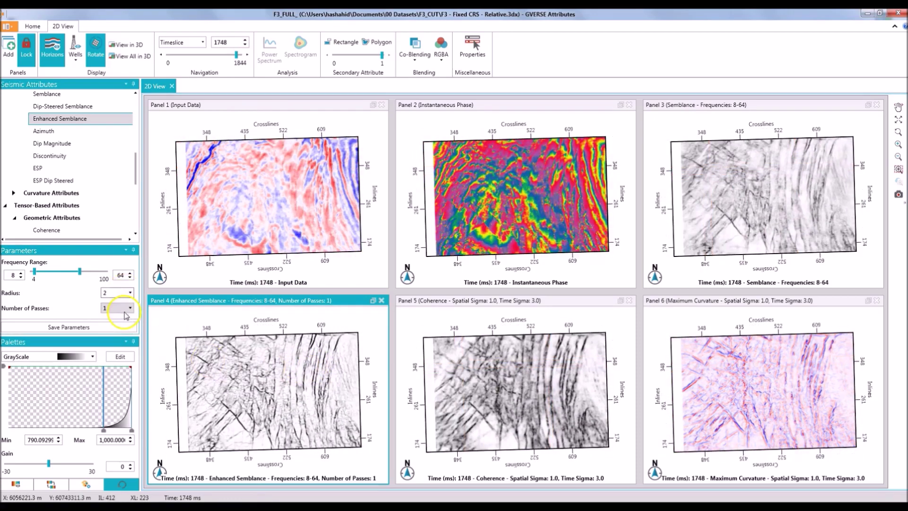
Step: Show the Enhanced Semblance timeslice of Panel 4 in 3D and add slices at inline 404 and crossline 532
left_click(172, 326)
left_click(128, 46)
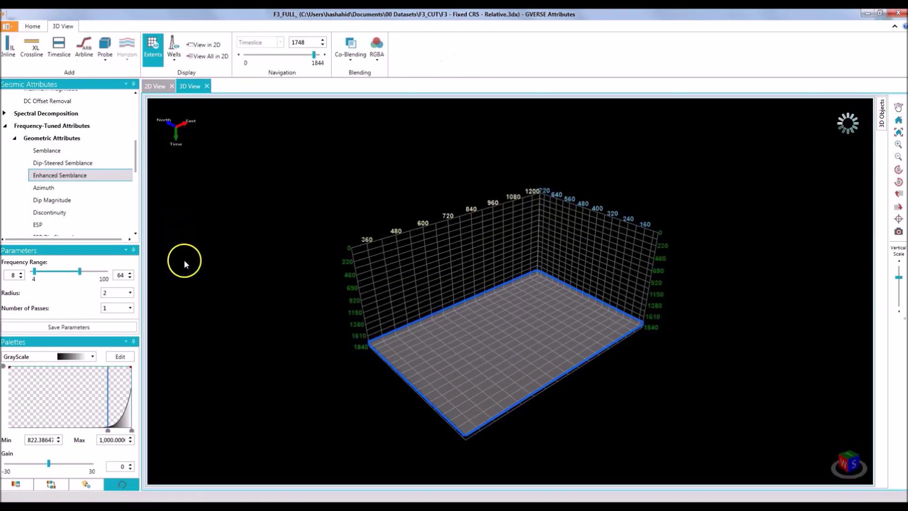
left_click(14, 45)
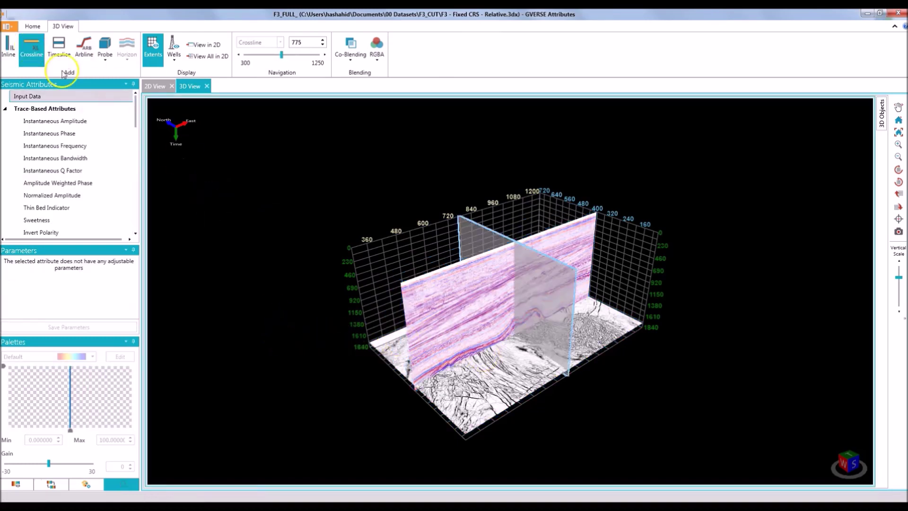
left_click(32, 47)
Step: Apply the frequency-tuned Enhanced Semblance attribute to both the inline and the crossline slices in the 3D scene
scroll(66, 202, "down", 5)
scroll(65, 201, "down", 2)
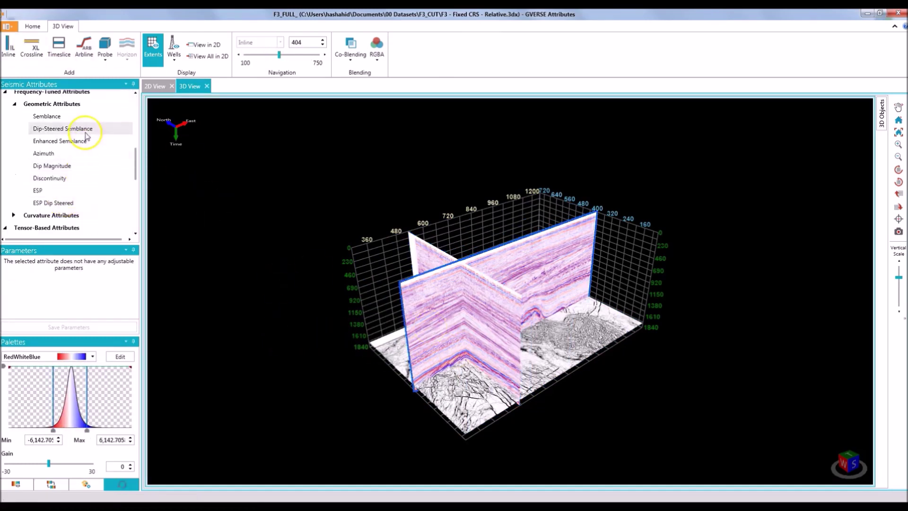
left_click(86, 139)
left_click(475, 324)
scroll(43, 146, "down", 4)
scroll(43, 145, "down", 3)
left_click(71, 176)
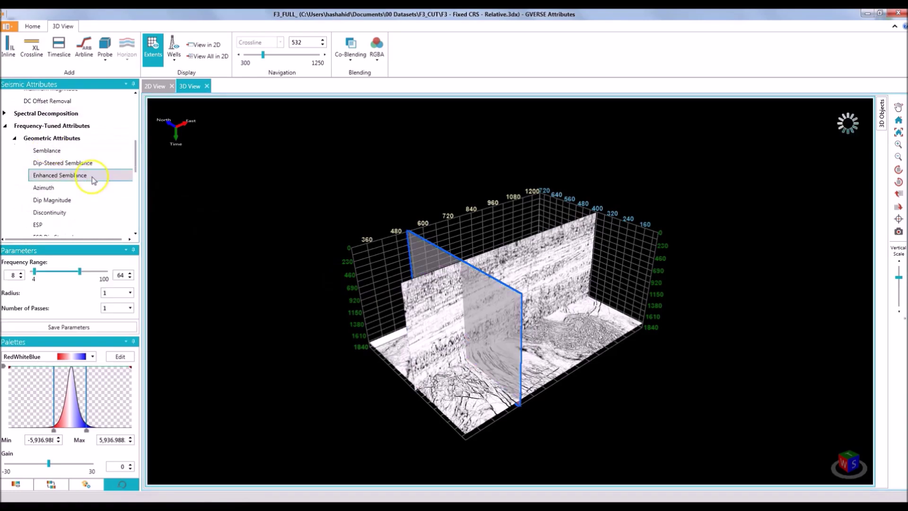
scroll(480, 368, "up", 5)
left_click_drag(481, 368, 519, 373)
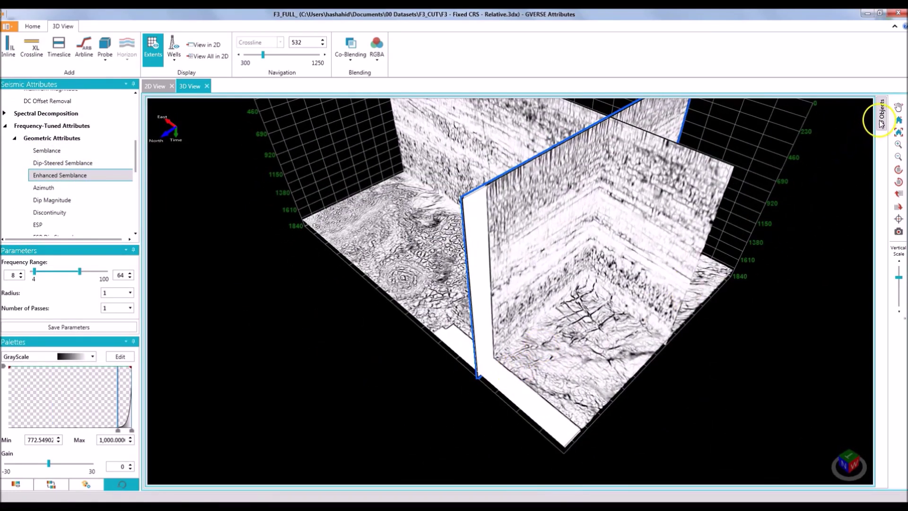
Step: Delete the inline, crossline and timeslice objects from the 3D scene
left_click(881, 118)
left_click(880, 102)
left_click(868, 125)
left_click(868, 137)
left_click(867, 149)
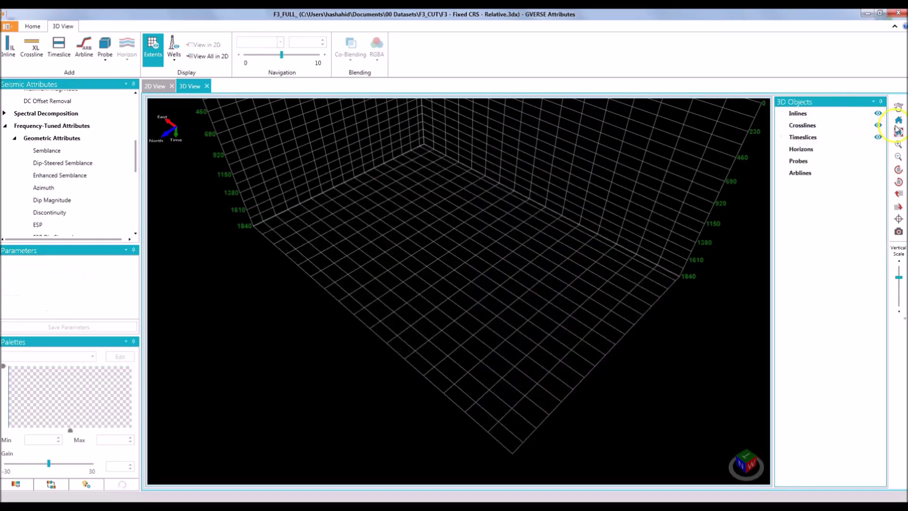
Step: Display the wells in the 3D scene and draw an arbline through the three well locations
left_click(897, 127)
left_click(84, 47)
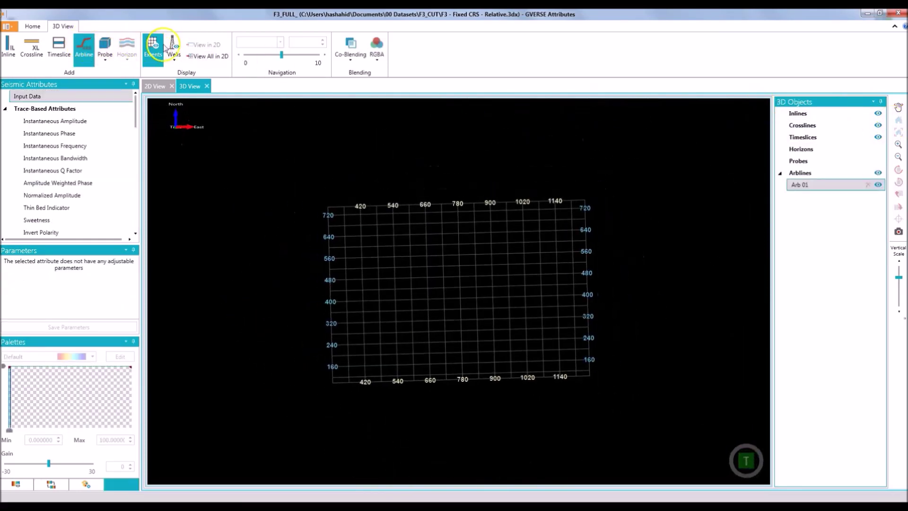
left_click(168, 48)
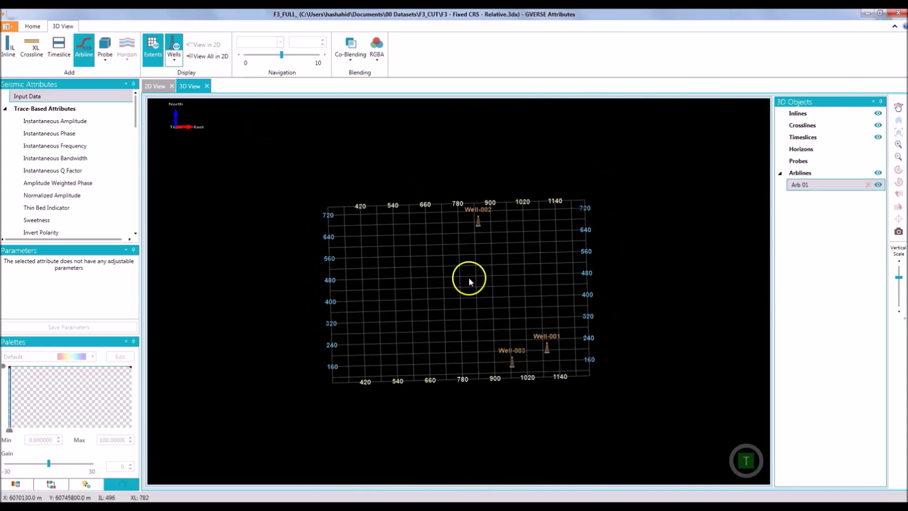
left_click(460, 216)
double_click(405, 215)
Step: Apply the Sweetness attribute to the arbline and inspect the section from the side
left_click(56, 221)
scroll(515, 311, "up", 5)
middle_click_drag(412, 310, 508, 318)
middle_click_drag(436, 332, 817, 216)
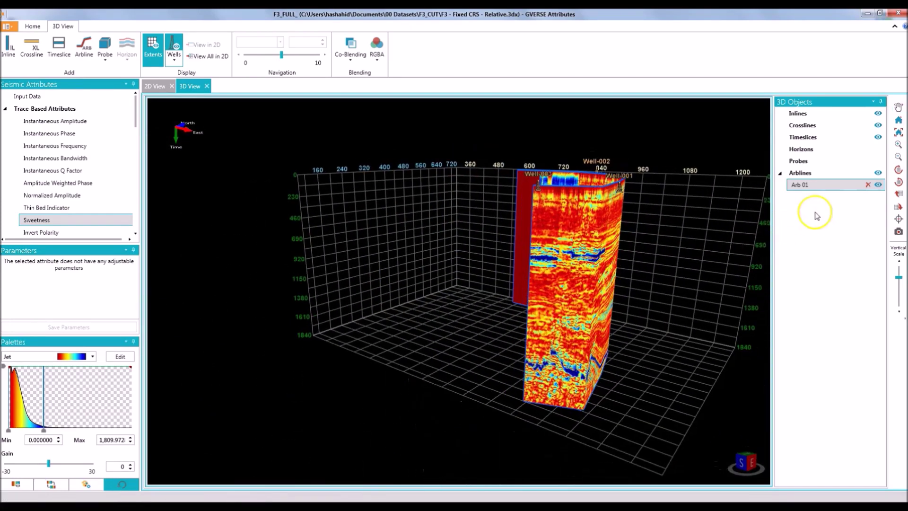
Step: Delete the arbline and add a probe with its top at about 332 ms, raising its base to make a shallow box
left_click(868, 185)
left_click(892, 123)
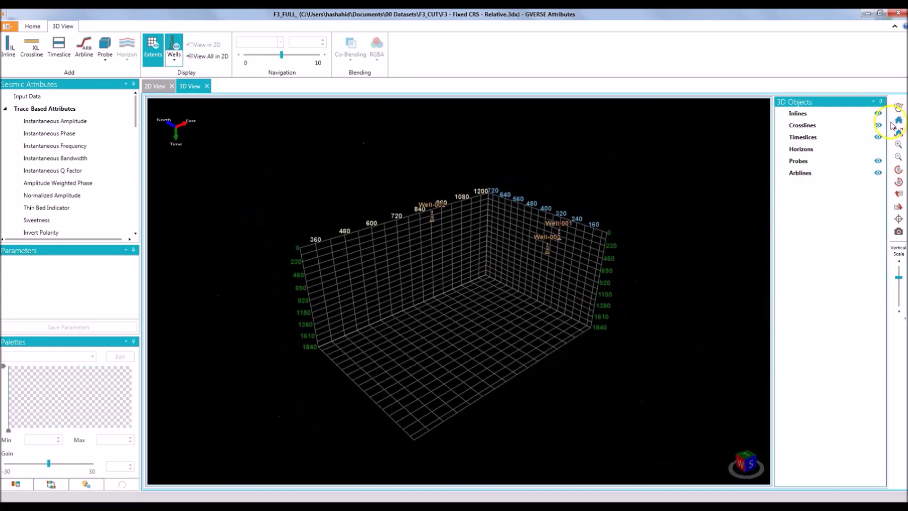
left_click(105, 47)
left_click_drag(369, 329, 517, 265)
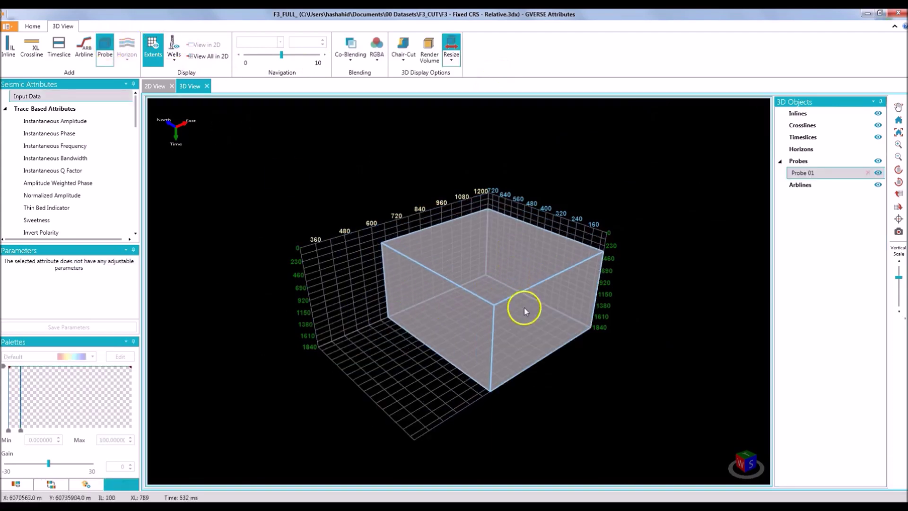
middle_click_drag(524, 308, 527, 290)
left_click_drag(508, 349, 507, 291)
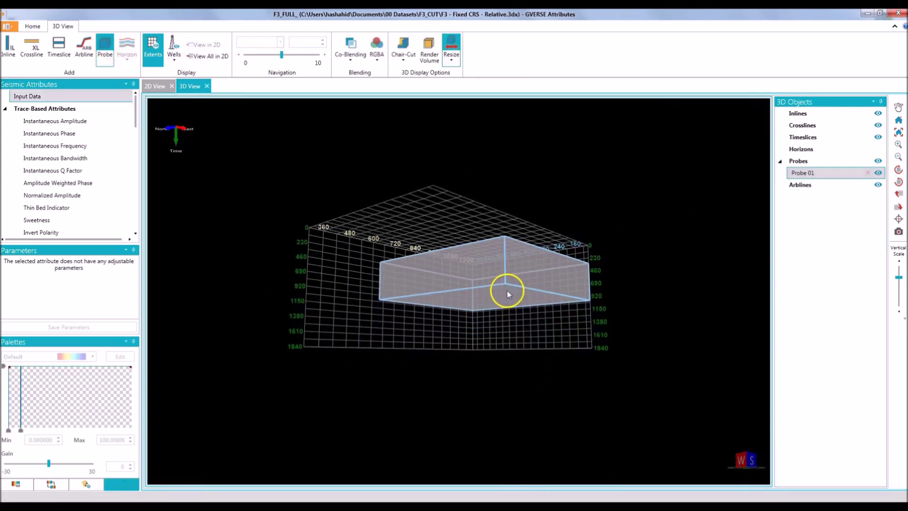
Step: Apply the frequency-tuned Semblance attribute to the probe and view its upper surface up close
scroll(72, 204, "down", 5)
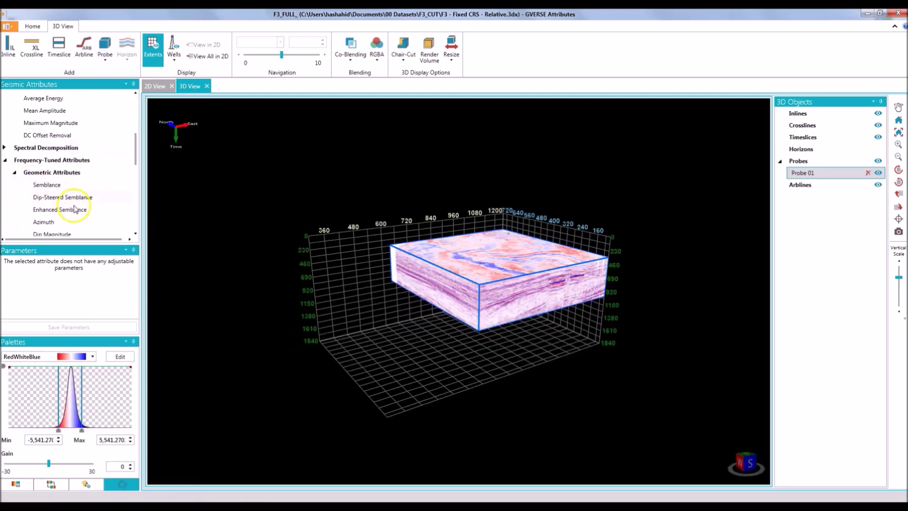
left_click(95, 185)
scroll(518, 282, "up", 5)
middle_click_drag(514, 279, 423, 322)
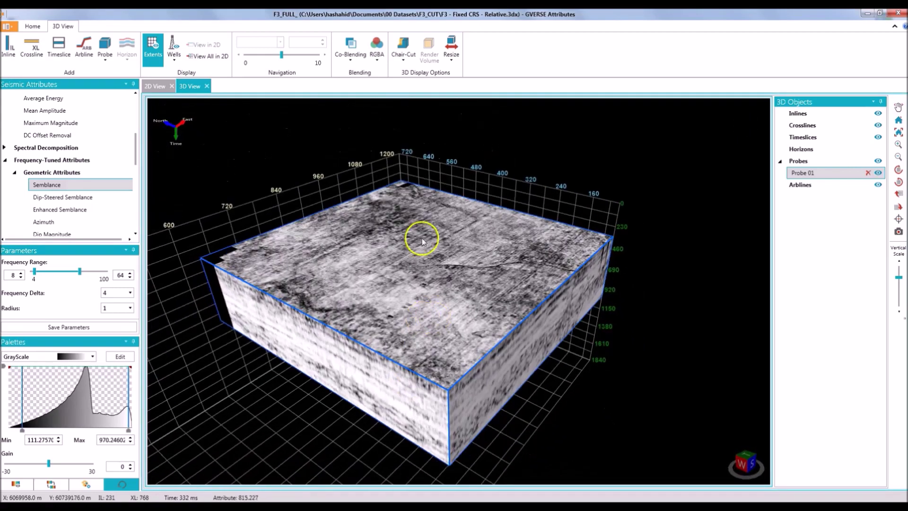
Step: Make a chair-cut in the probe, adjust the cut's extent and inspect the exposed Semblance faces
left_click(403, 61)
left_click(412, 109)
left_click_drag(418, 259, 490, 297)
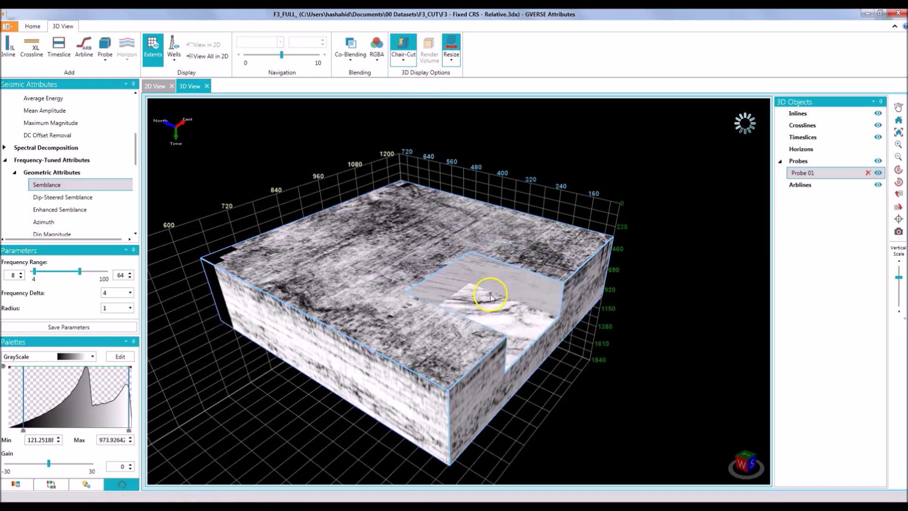
scroll(503, 294, "up", 4)
middle_click_drag(502, 295, 491, 325)
scroll(484, 340, "up", 2)
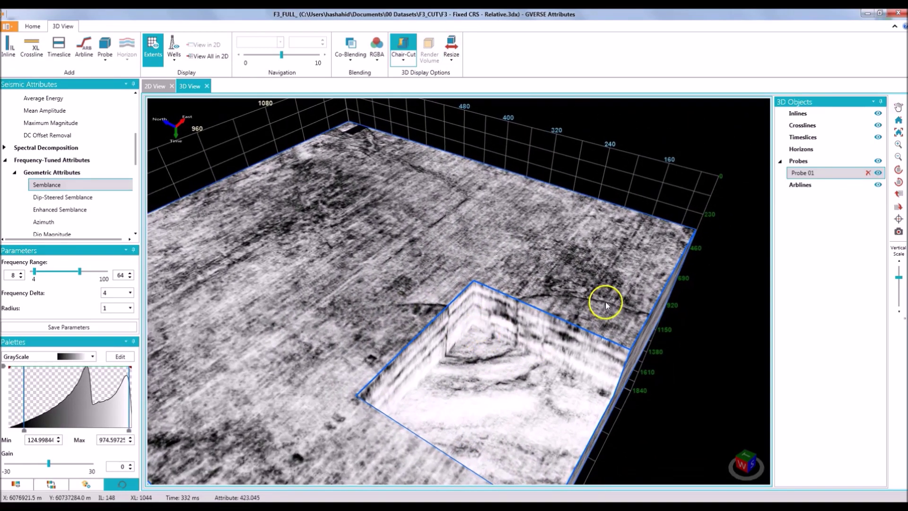
Step: Remove the probe's chair-cut and render its Input Data as a volume
left_click(411, 49)
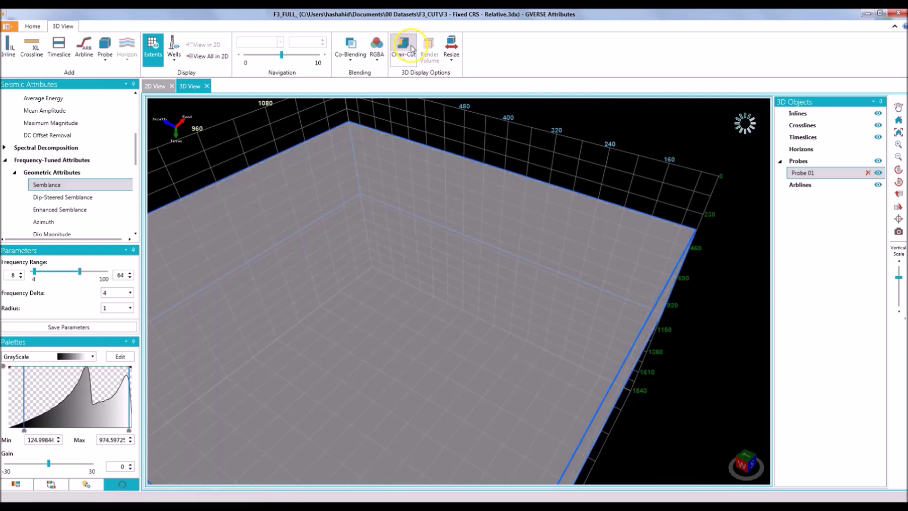
scroll(30, 101, "up", 5)
left_click(49, 100)
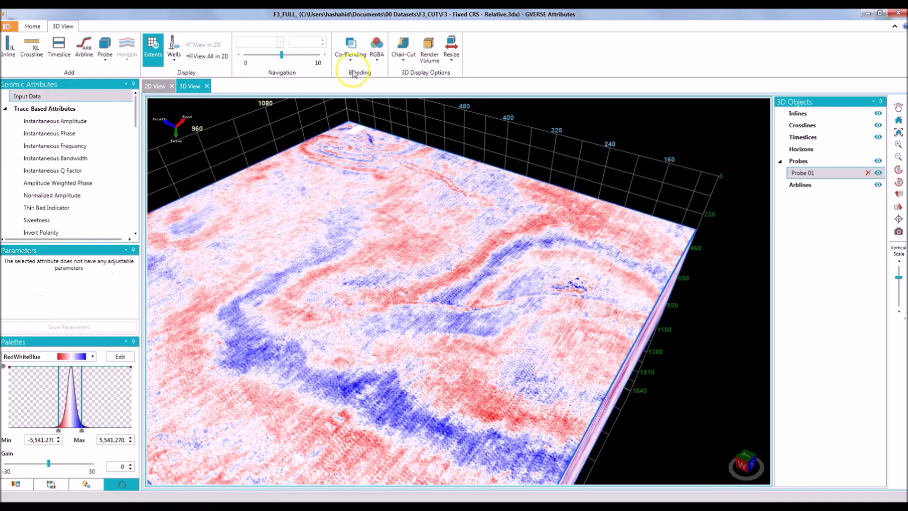
left_click(429, 50)
left_click(499, 296)
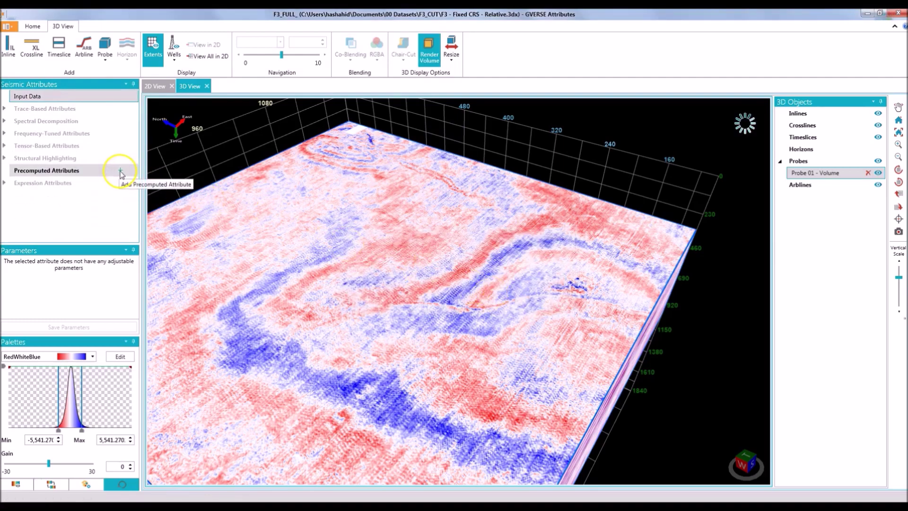
Step: Import "F3 - Fixed CRS - Relative - TraceBased - Average Energy.3dx" as a precomputed attribute and apply it to the probe volume
left_click(120, 171)
left_click(349, 83)
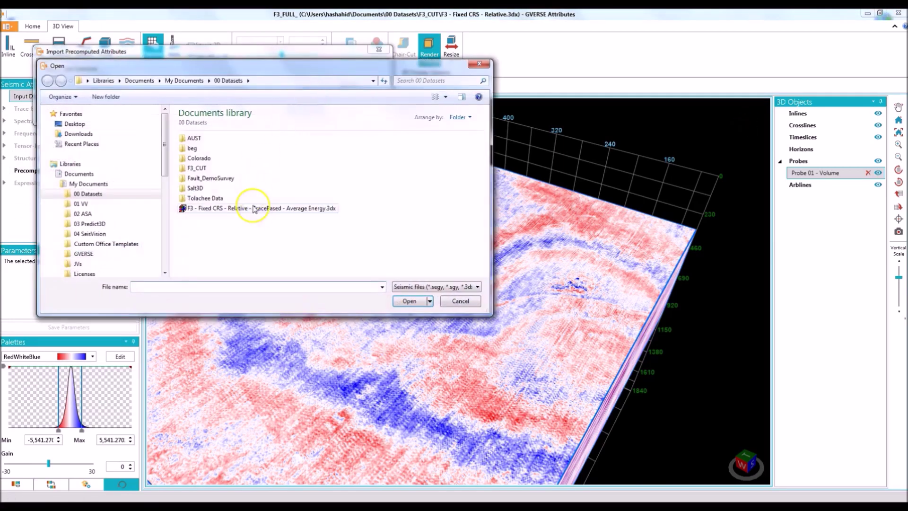
double_click(255, 208)
left_click(360, 198)
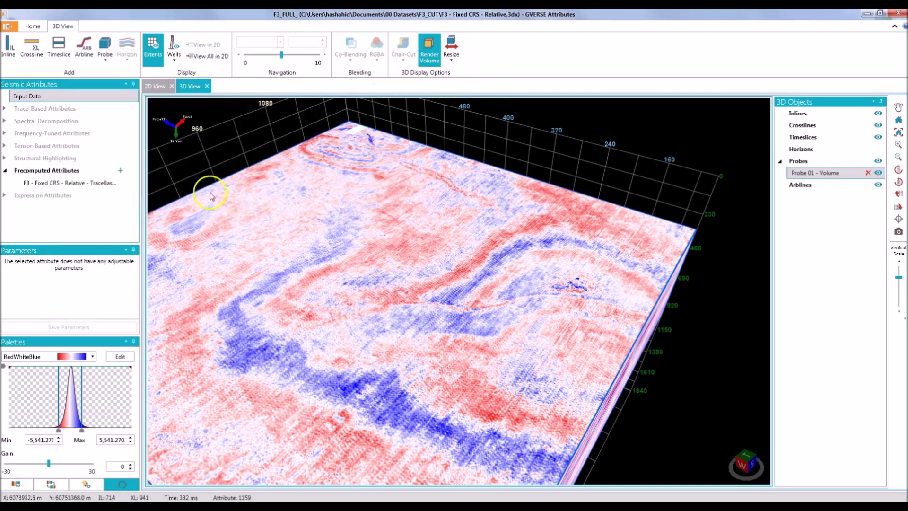
left_click(89, 182)
left_click(487, 296)
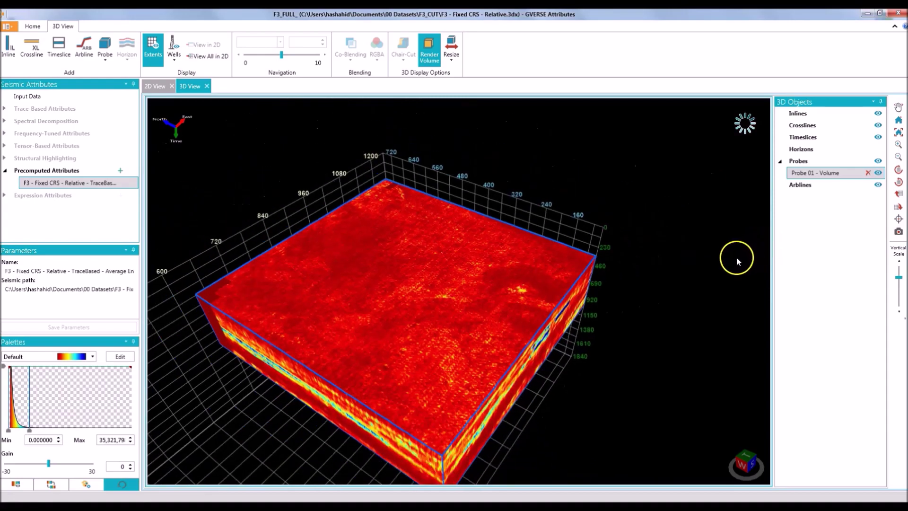
Step: Invert the probe volume's palette, raise its maximum to about 45.1 million and shape the opacity curve to isolate the high-energy bodies
left_click_drag(488, 281, 700, 324)
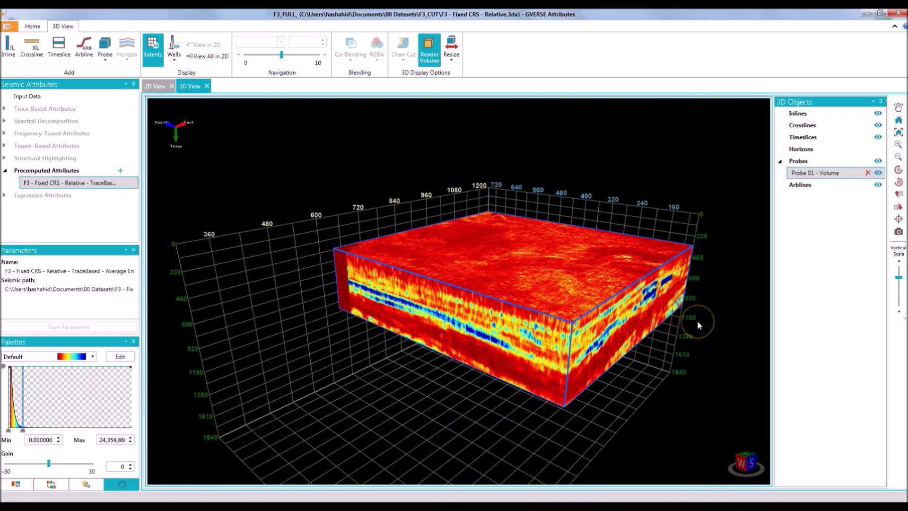
left_click(52, 483)
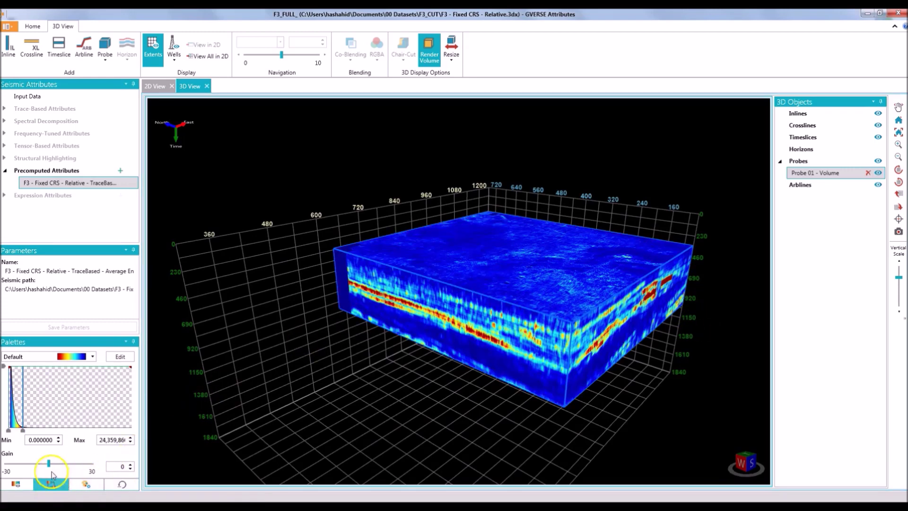
left_click_drag(23, 432, 35, 433)
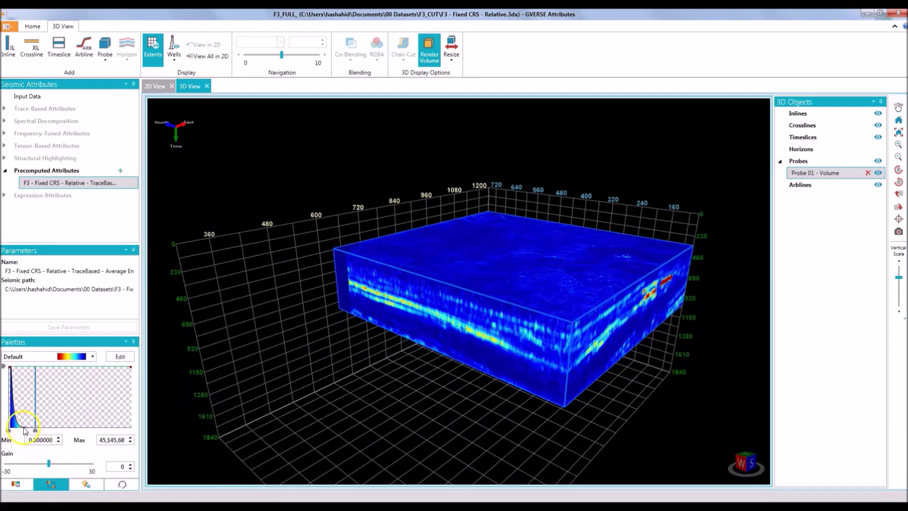
left_click_drag(3, 430, 31, 384)
scroll(596, 286, "up", 5)
left_click_drag(683, 307, 529, 306)
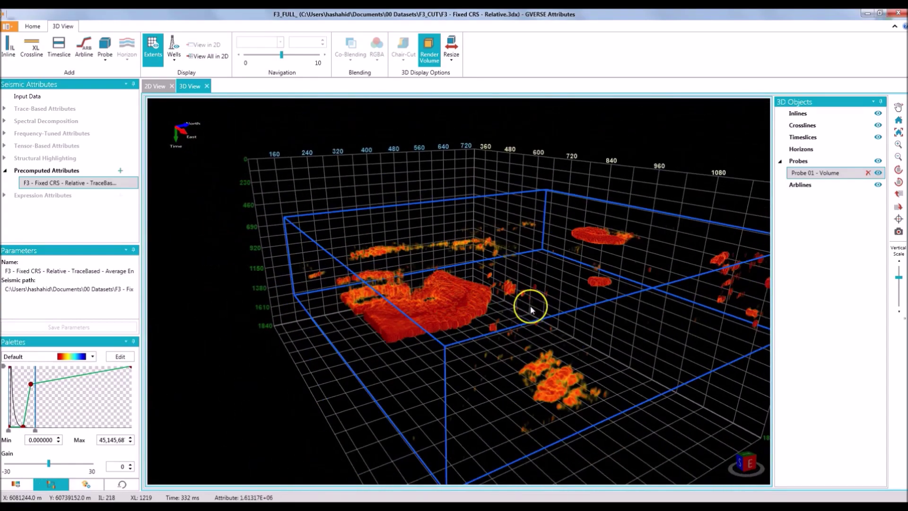
left_click(852, 135)
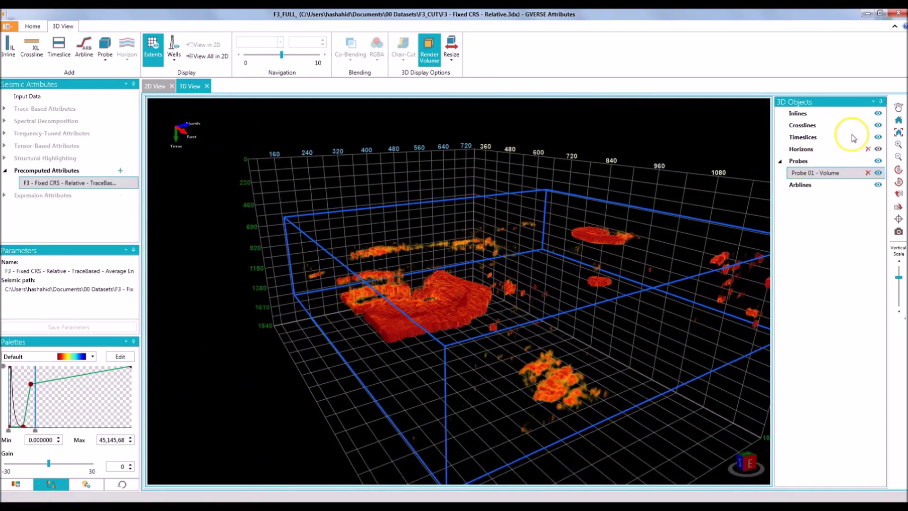
Step: Co-blend the Enhanced Semblance timeslice at 1736 ms with a Dominant Frequency overlay at an overlay percentage of about 25
left_click(746, 461)
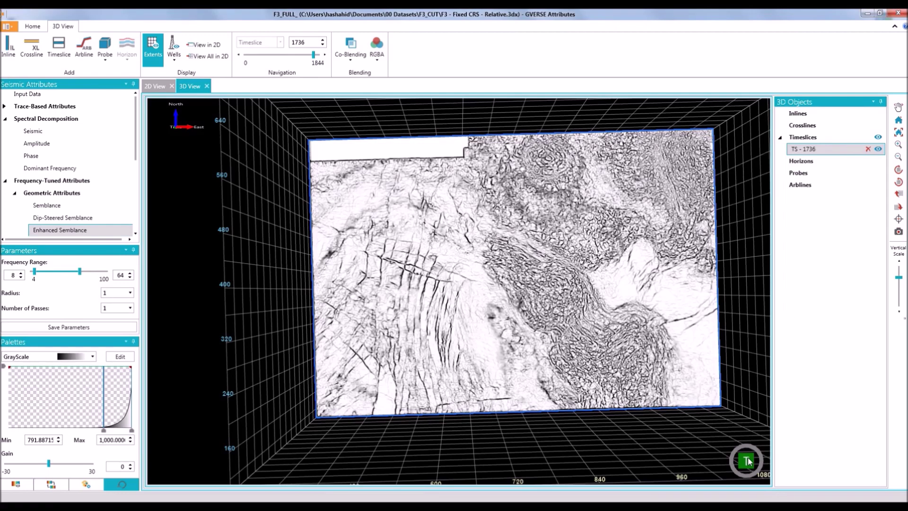
scroll(450, 345, "up", 5)
left_click_drag(381, 360, 366, 346)
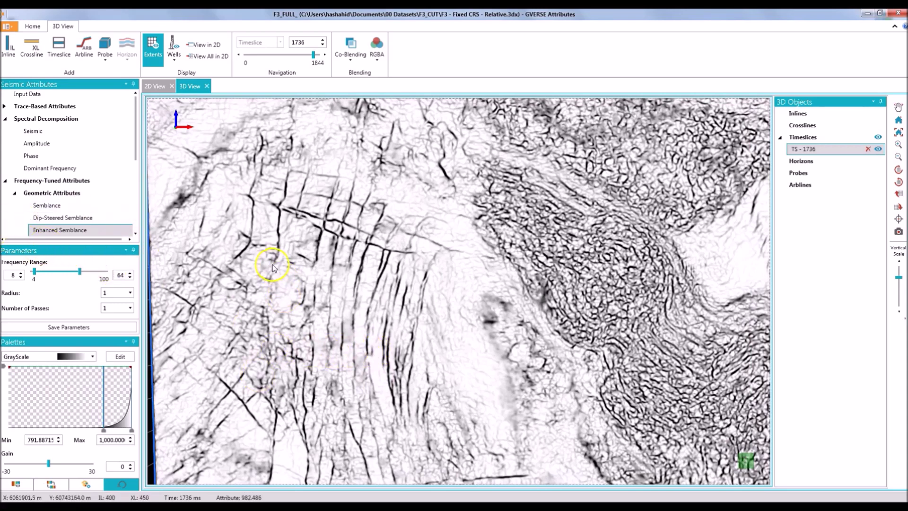
left_click(349, 48)
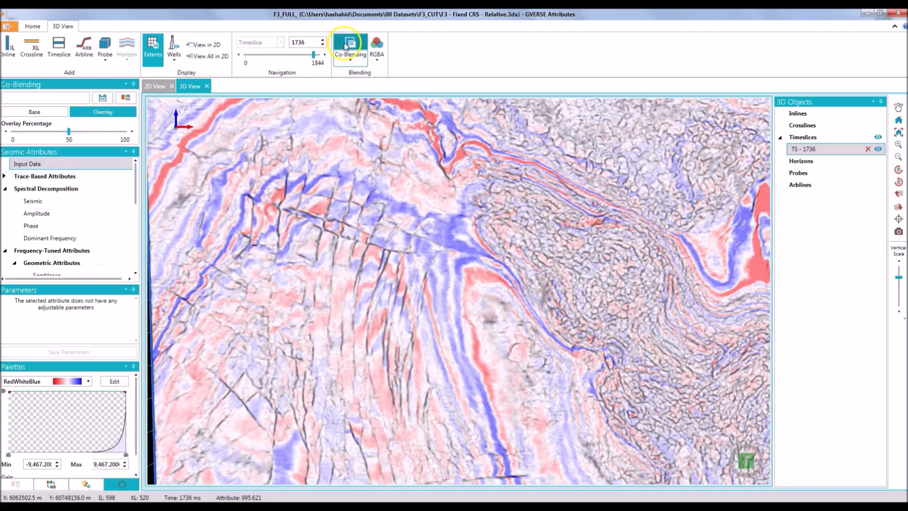
left_click(50, 238)
left_click_drag(68, 131, 39, 136)
scroll(351, 390, "down", 2)
left_click_drag(474, 342, 449, 364)
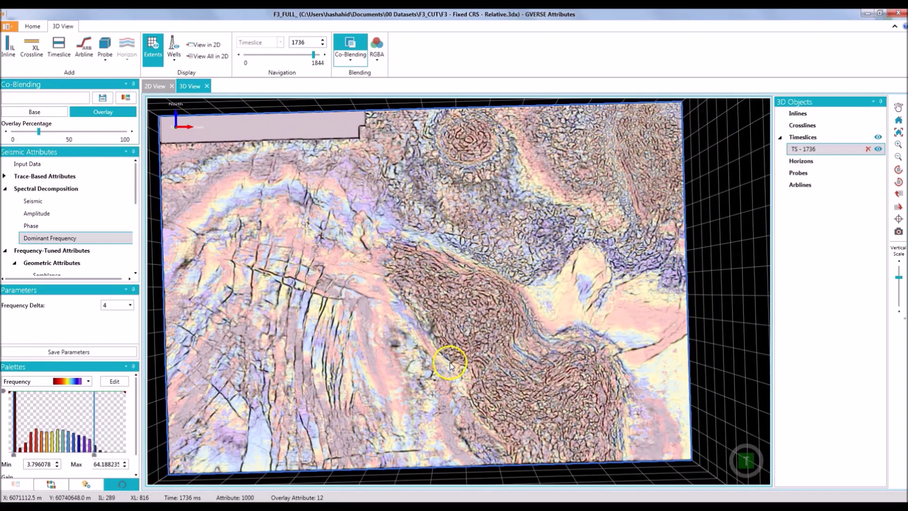
Step: Show spectral Amplitude at frequencies 24, 44 and 64 on the 2D timeslice at 1036 ms, and select the saved RGBA blend Channel_Blend
left_click(164, 89)
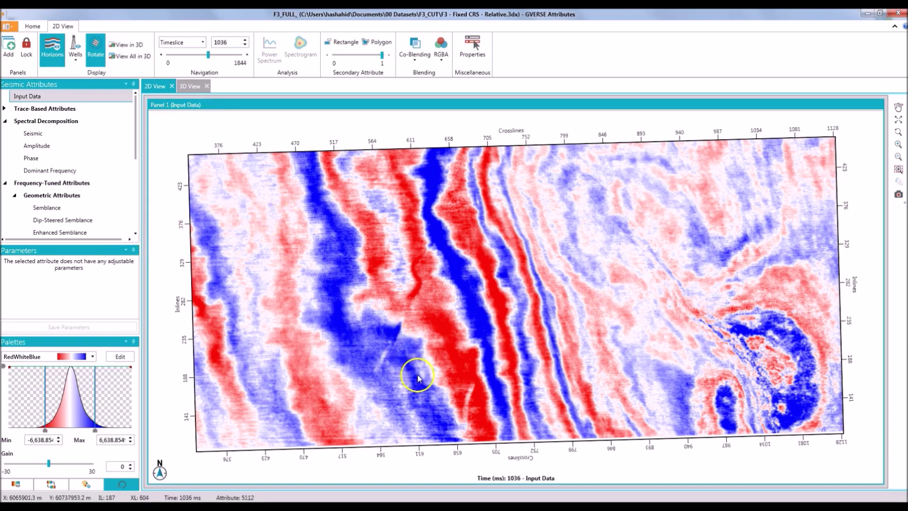
left_click(66, 146)
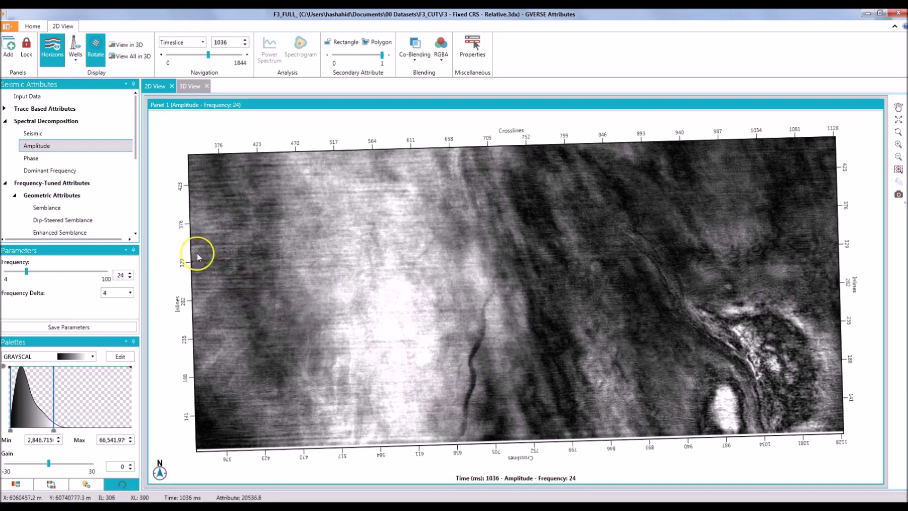
left_click(130, 277)
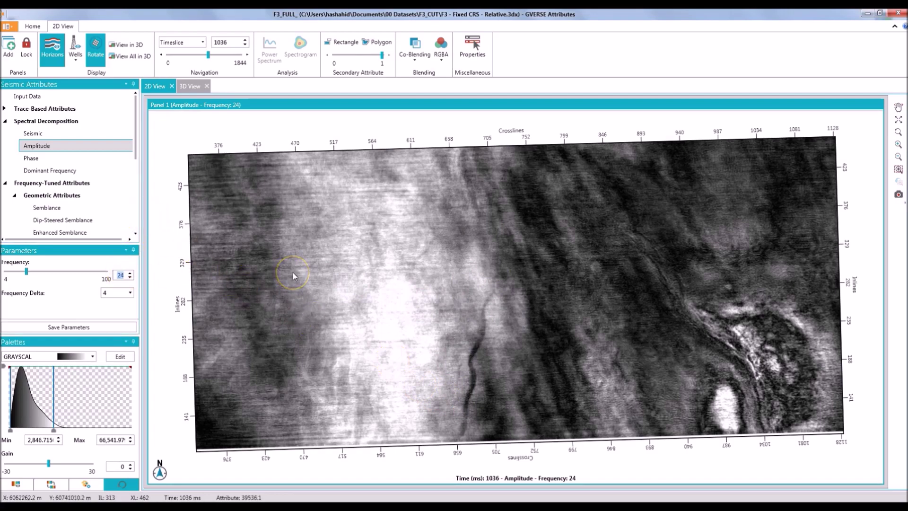
type("44")
key("Return")
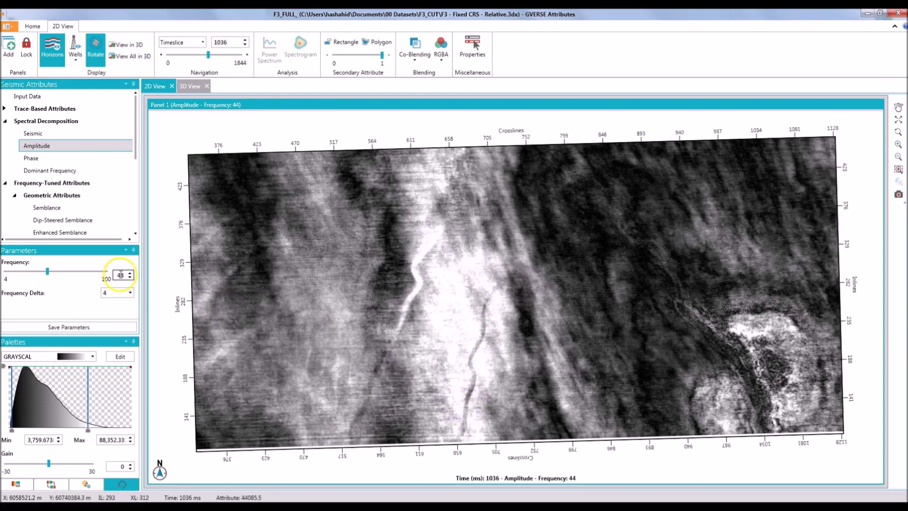
type("64")
key("Return")
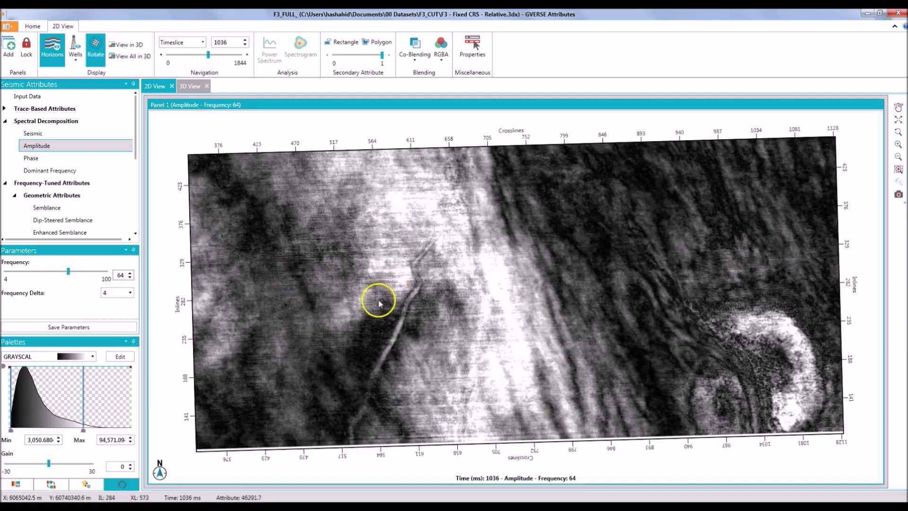
left_click(440, 61)
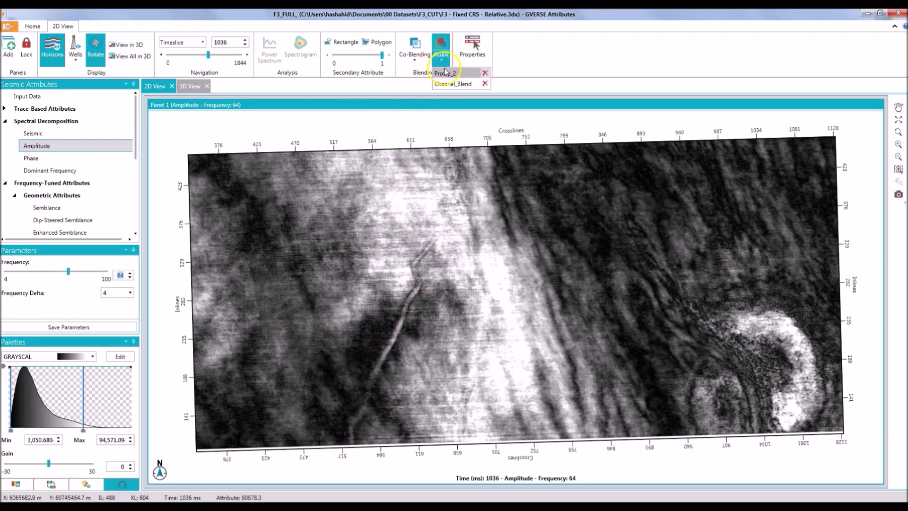
left_click(442, 85)
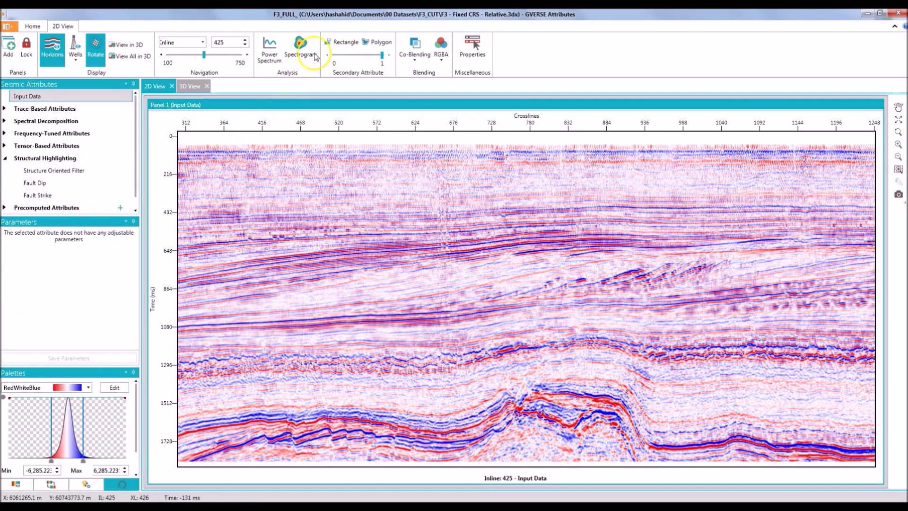
Step: Compare the Structure Oriented Filter with the Input Data on inline 425 using a movable secondary-attribute rectangle, and remove the rectangle
left_click_drag(179, 242, 416, 455)
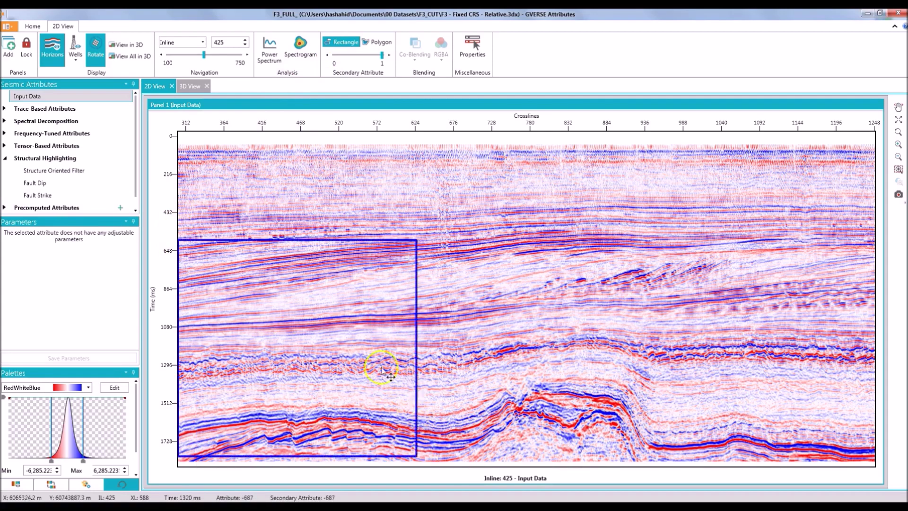
scroll(385, 367, "up", 3)
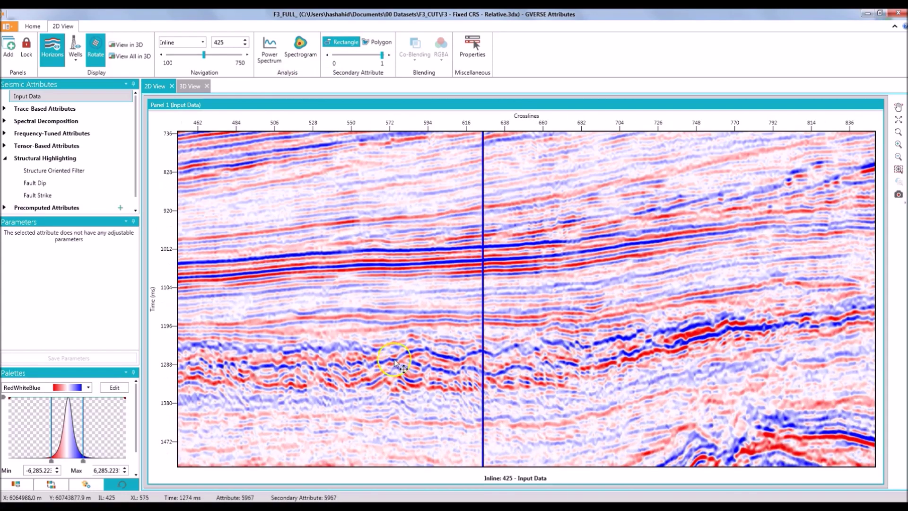
left_click(53, 170)
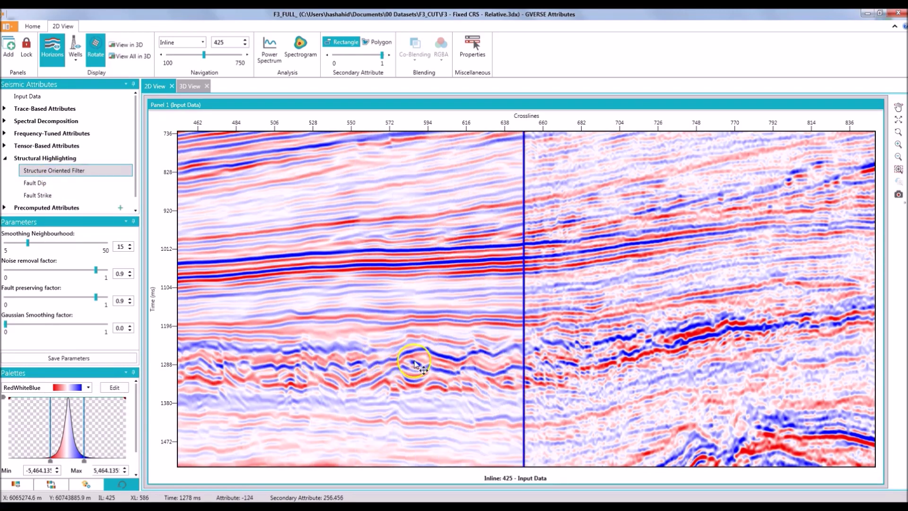
left_click_drag(267, 364, 349, 365)
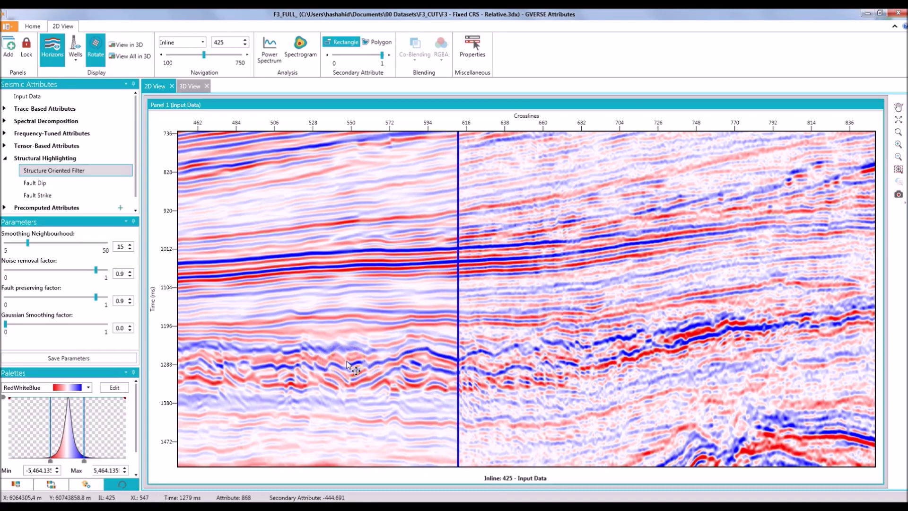
left_click(355, 45)
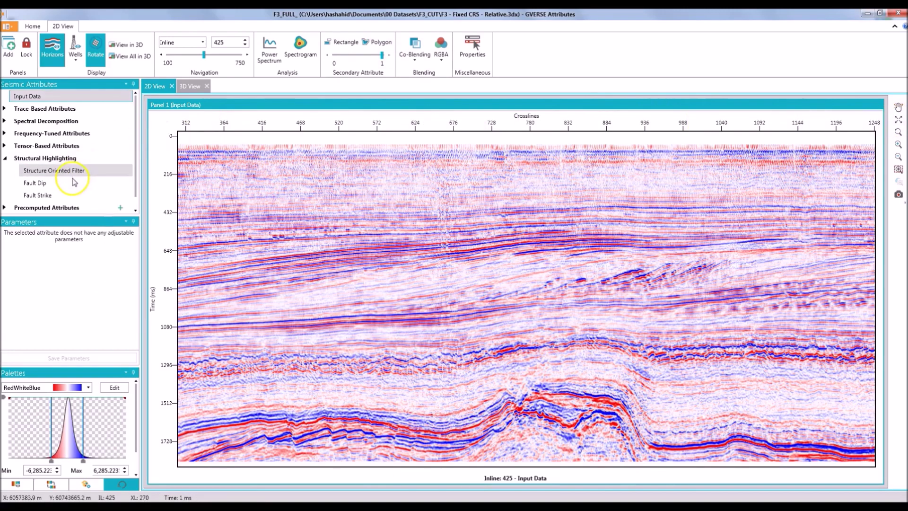
Step: Compute Fault Dip on 2D inline 425 with Likelihood 0.21, Chaos 0.2 and Minimum Length 120, and inspect the faults up close
left_click(42, 183)
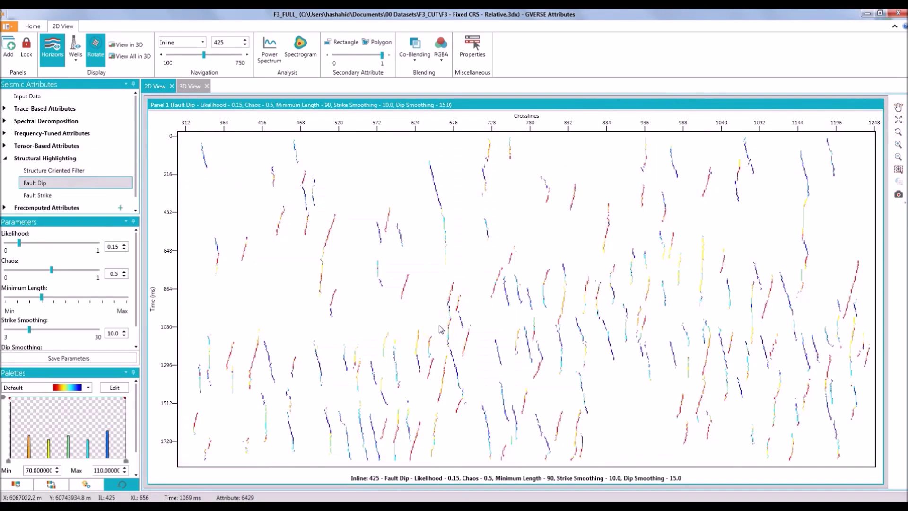
mouse_move(455, 332)
middle_mouse_down()
mouse_move(413, 327)
mouse_move(441, 321)
middle_mouse_up()
left_click(124, 245)
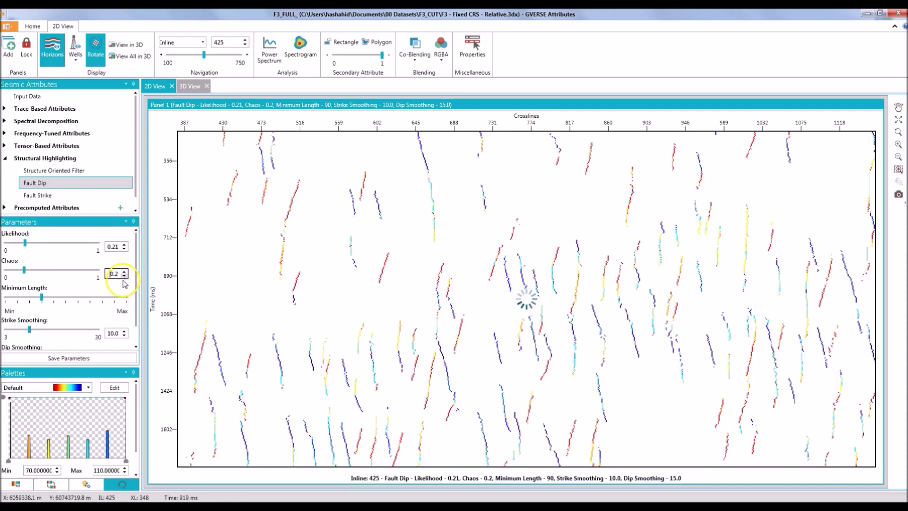
left_click(61, 298)
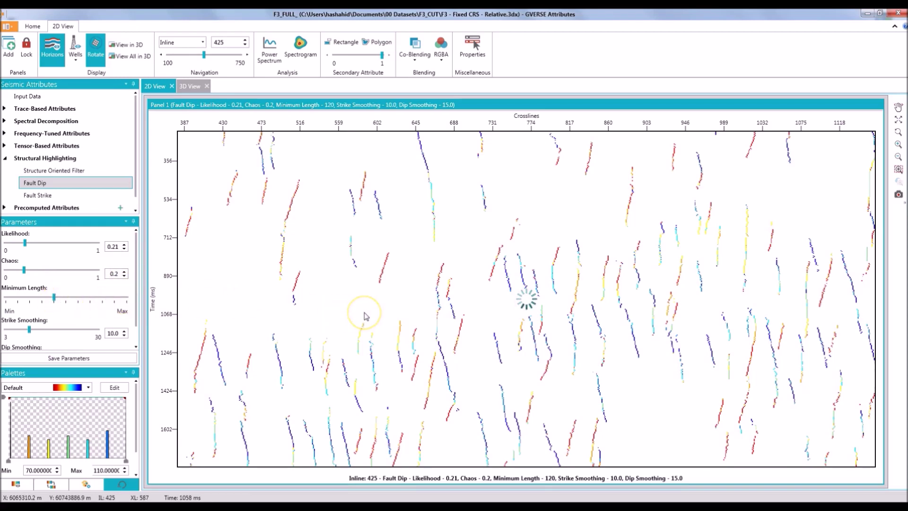
scroll(369, 318, "up", 2)
left_click_drag(373, 319, 458, 325)
scroll(460, 327, "up", 1)
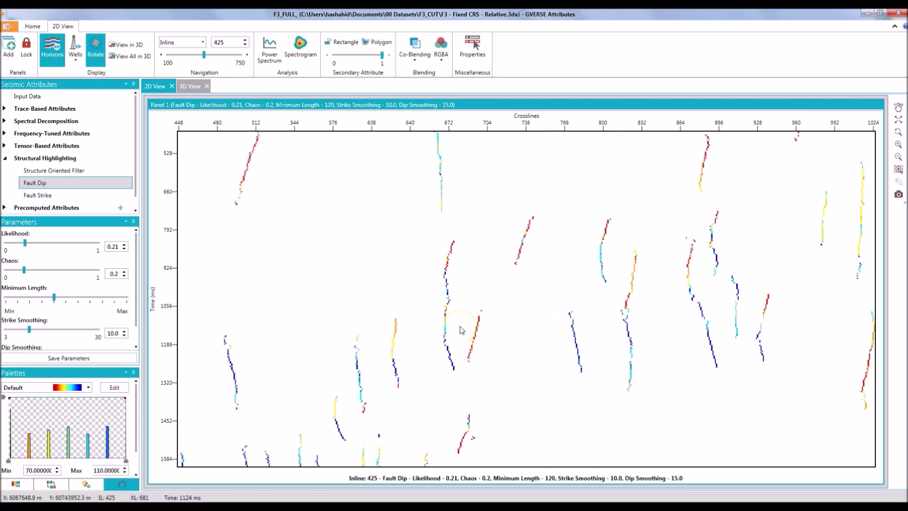
scroll(463, 330, "down", 1)
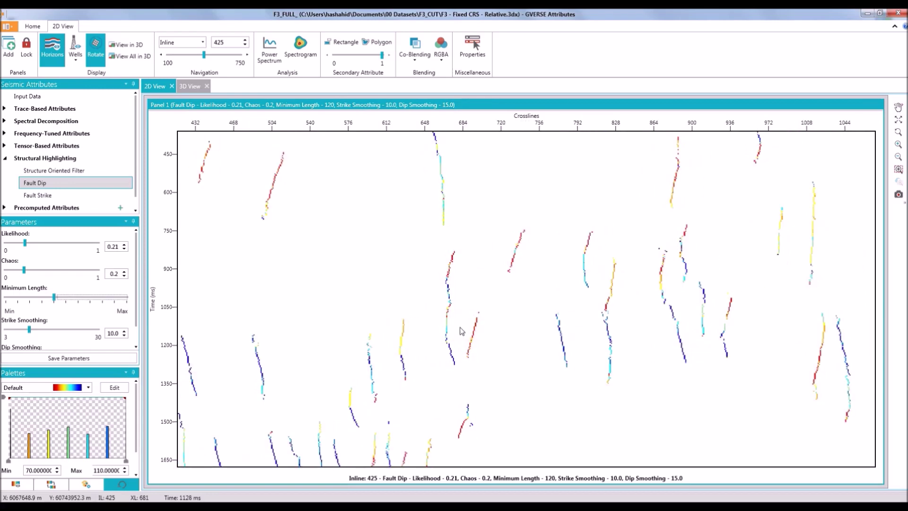
Step: Examine the Fault Dip overlay in 3D where inline 346 meets the timeslice at 1708 ms
left_click(190, 85)
left_click_drag(405, 314, 436, 324)
scroll(436, 324, "up", 6)
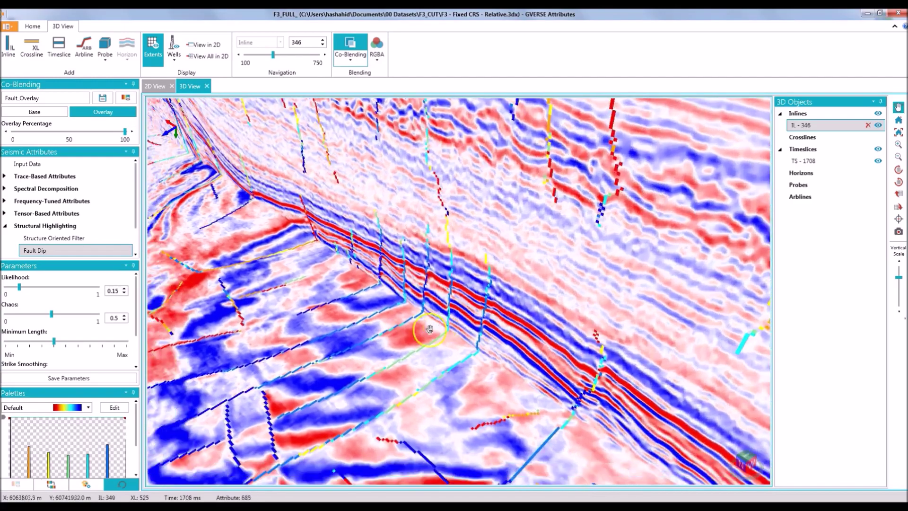
left_click_drag(429, 329, 497, 323)
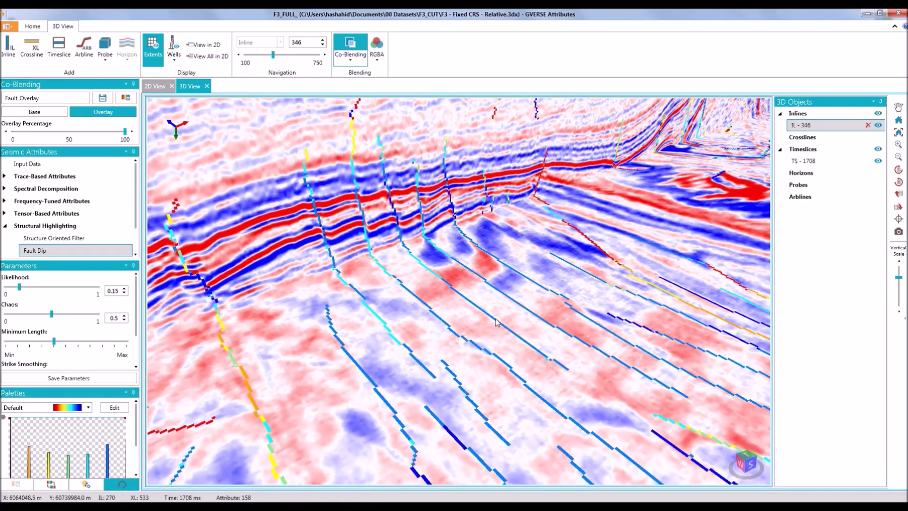